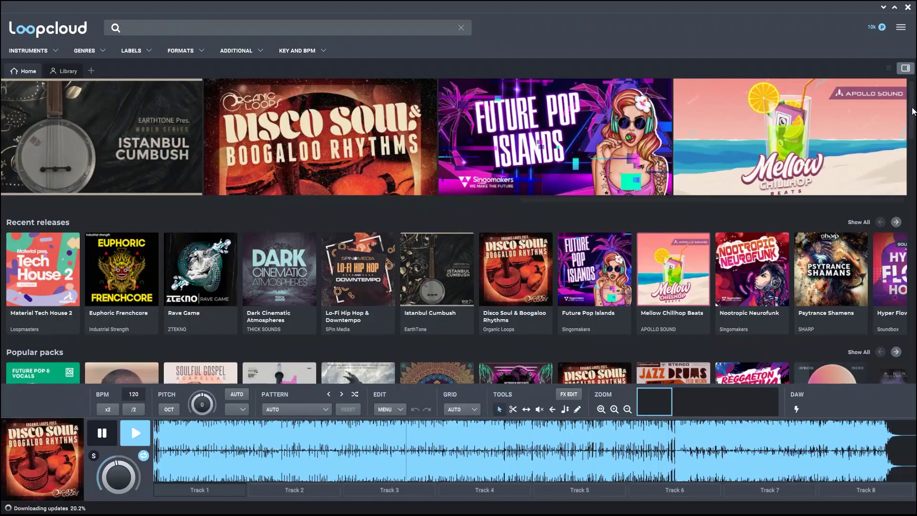
# Step: Load the Loopcloud VST from Plug-Ins > VST > Tools onto Live's 1 MIDI track
pyautogui.moveTo(913, 110); pyautogui.dragTo(913, 122)
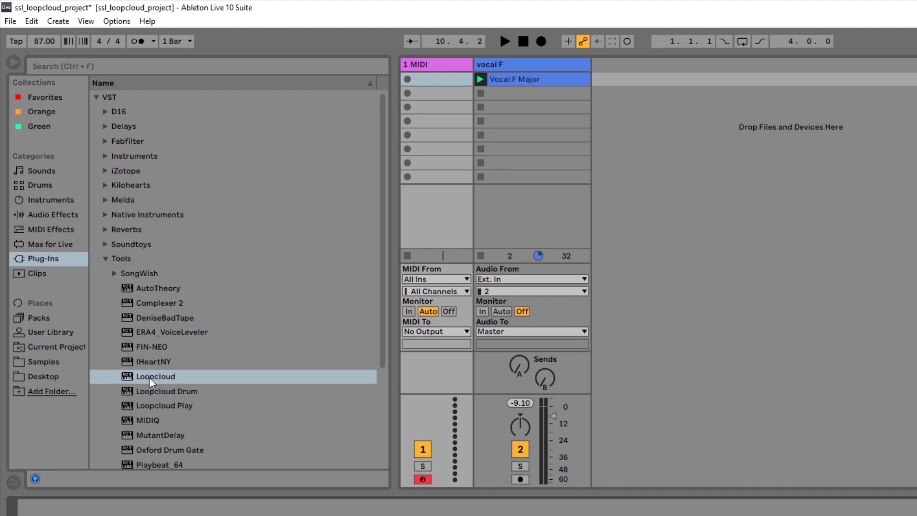
pyautogui.moveTo(154, 386); pyautogui.dragTo(426, 129)
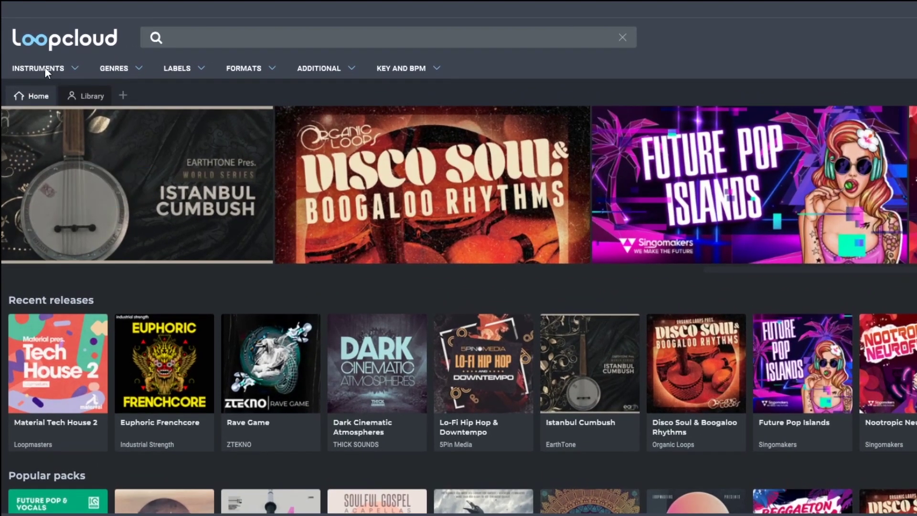
pyautogui.click(44, 67)
pyautogui.click(208, 40)
pyautogui.click(85, 96)
# Step: Expand COMPUTER_MUSIC_SOUND_PACK > TECHNO > LOOPS in the Loopcloud library
pyautogui.click(12, 170)
pyautogui.click(22, 283)
pyautogui.click(33, 297)
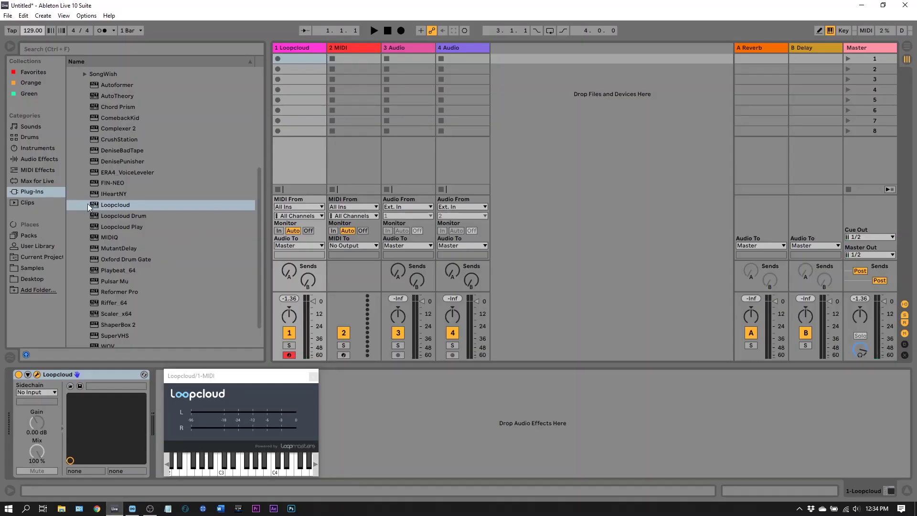
pyautogui.click(108, 204)
# Step: Start the Live set playing and select the empty Track 3 in Loopcloud
pyautogui.press('space')
pyautogui.click(382, 477)
# Step: Put the RCT_128_DL_Ambassodor_Perc loop on Track 3 and move to Track 4
pyautogui.click(31, 273)
pyautogui.click(127, 338)
pyautogui.click(477, 478)
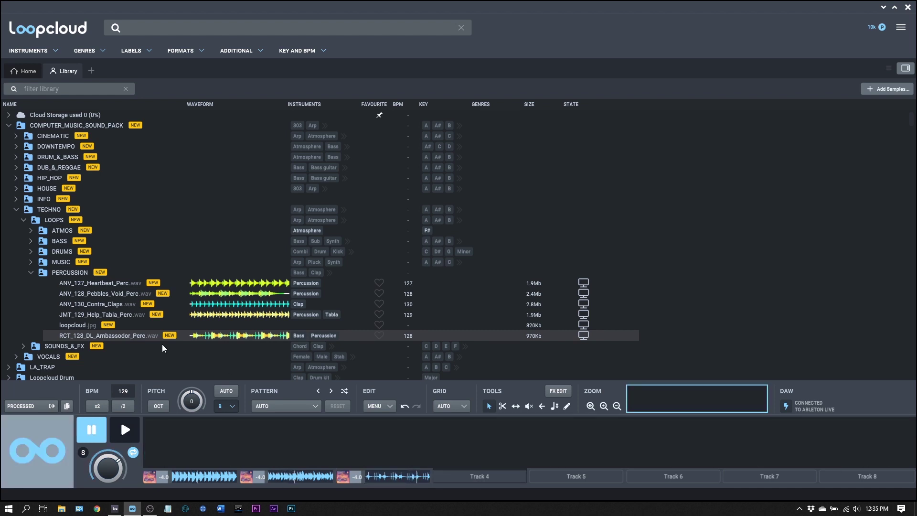
# Step: Audition MUSIC loops on Track 4, settling on BDT2_125_A_Trapezi_Pluck_Groove
pyautogui.click(32, 262)
pyautogui.click(120, 305)
pyautogui.click(121, 303)
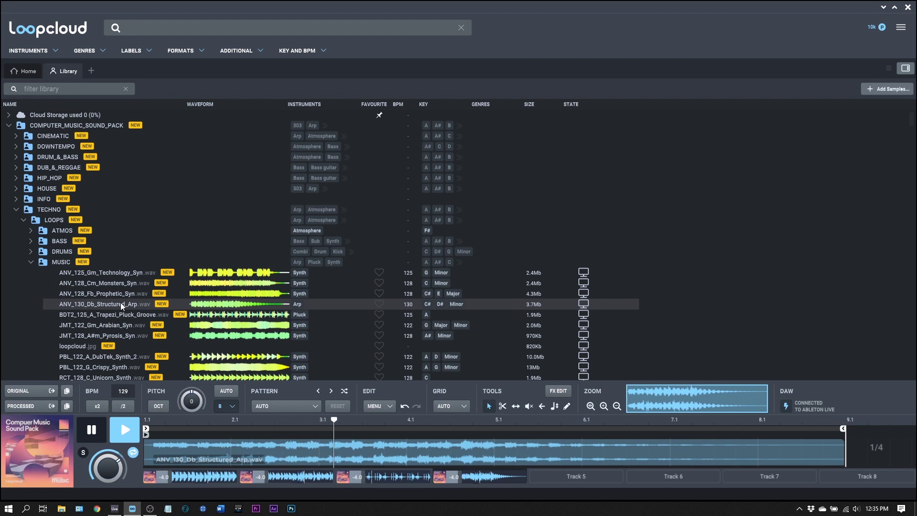
pyautogui.click(123, 314)
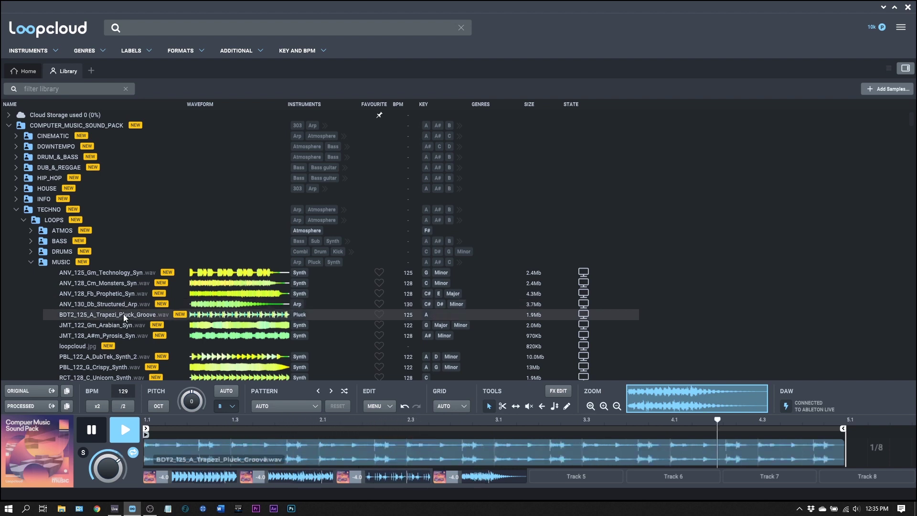
pyautogui.press('space')
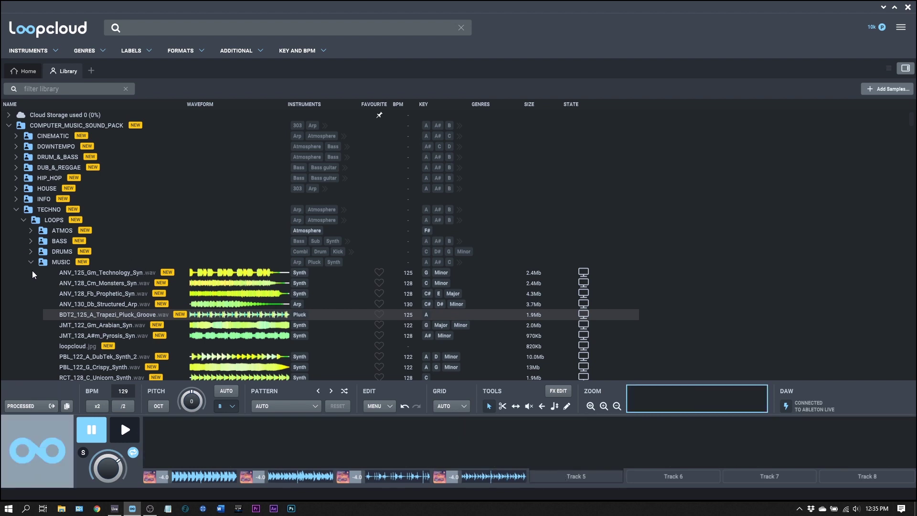
# Step: Audition percussion loops for the next track, choosing ANV_130_Contra_Claps
pyautogui.click(33, 266)
pyautogui.click(110, 302)
pyautogui.click(110, 294)
pyautogui.click(109, 285)
pyautogui.click(107, 314)
pyautogui.click(107, 305)
pyautogui.press('space')
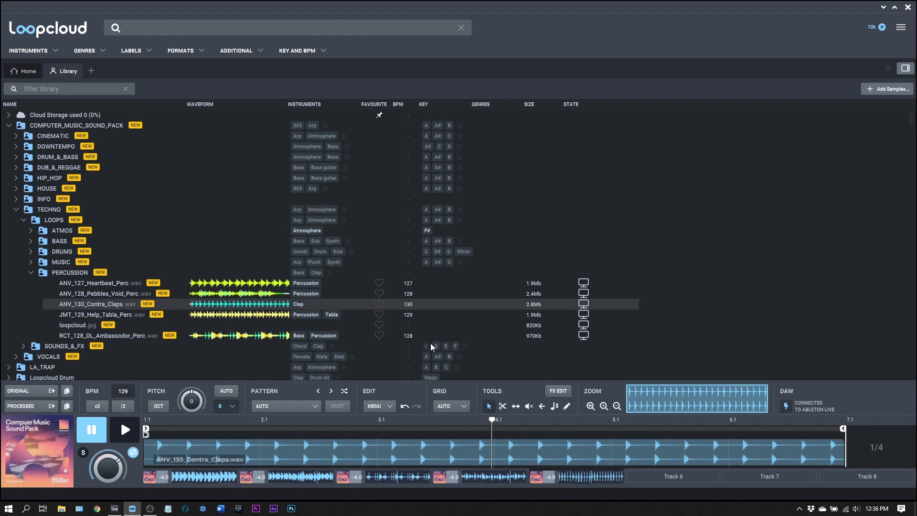
# Step: For the sixth track, filter the search to Vocal samples in key B at 123–135 BPM
pyautogui.click(670, 474)
pyautogui.click(293, 53)
pyautogui.click(308, 477)
pyautogui.click(674, 478)
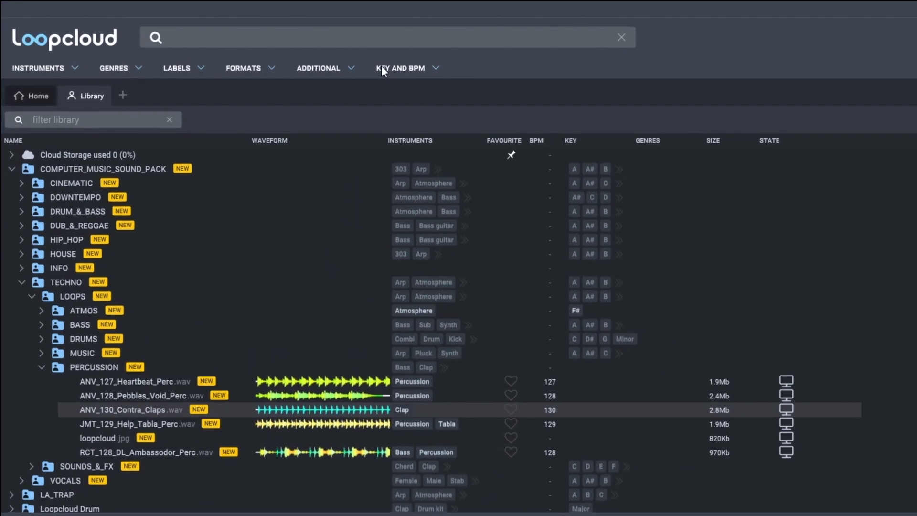
pyautogui.click(285, 49)
pyautogui.click(335, 152)
pyautogui.click(398, 123)
pyautogui.click(50, 64)
pyautogui.click(521, 127)
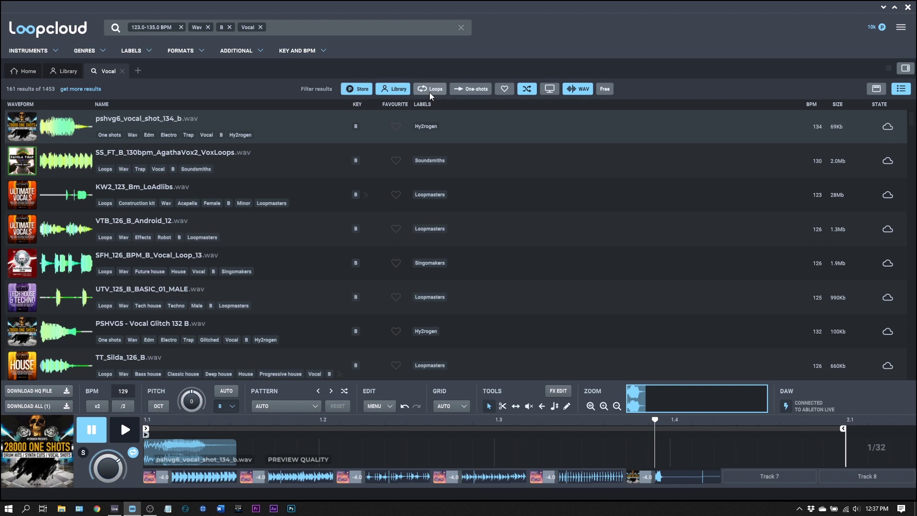
pyautogui.click(431, 89)
# Step: Preview the first four vocal loops, including SFH_126 Vocal Loops 19 and 16, then stop
pyautogui.click(140, 119)
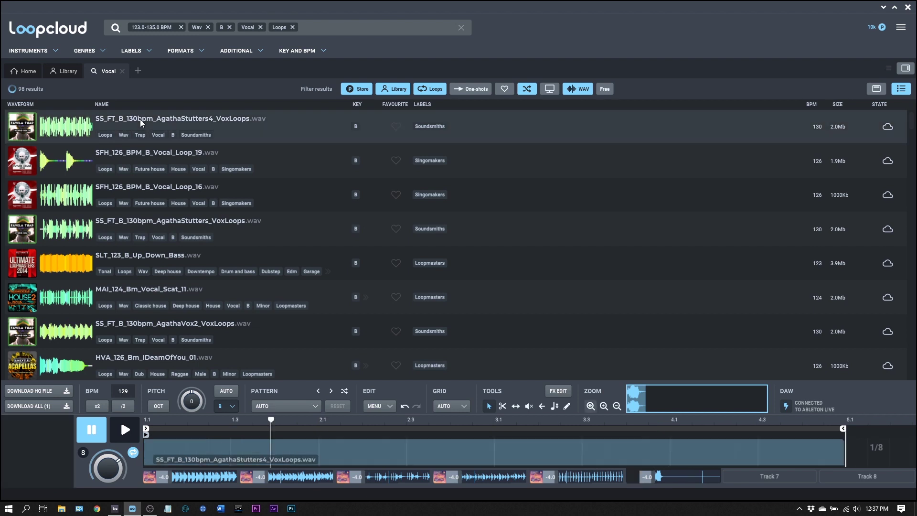
pyautogui.click(133, 154)
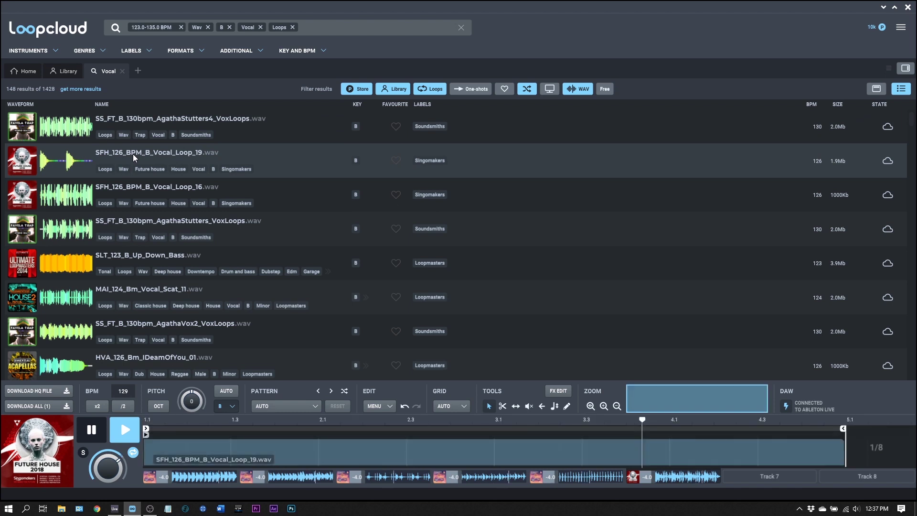
pyautogui.click(127, 187)
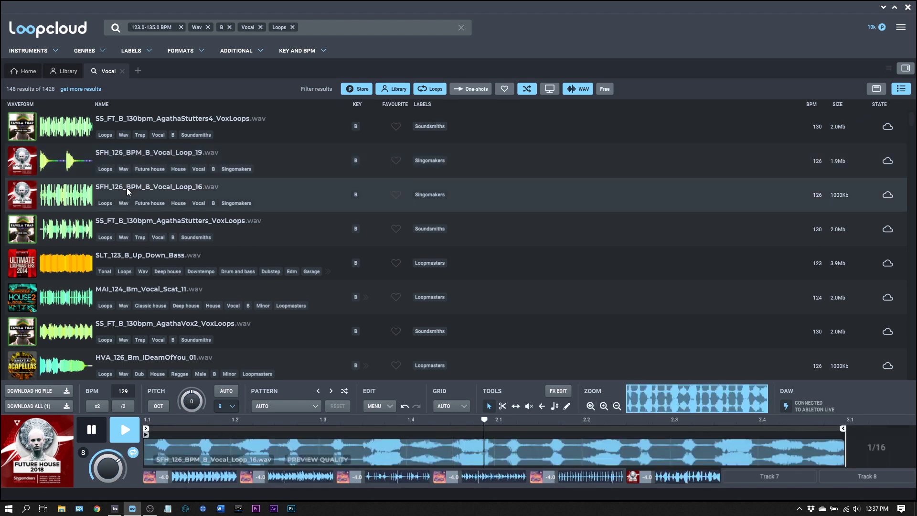
pyautogui.click(131, 225)
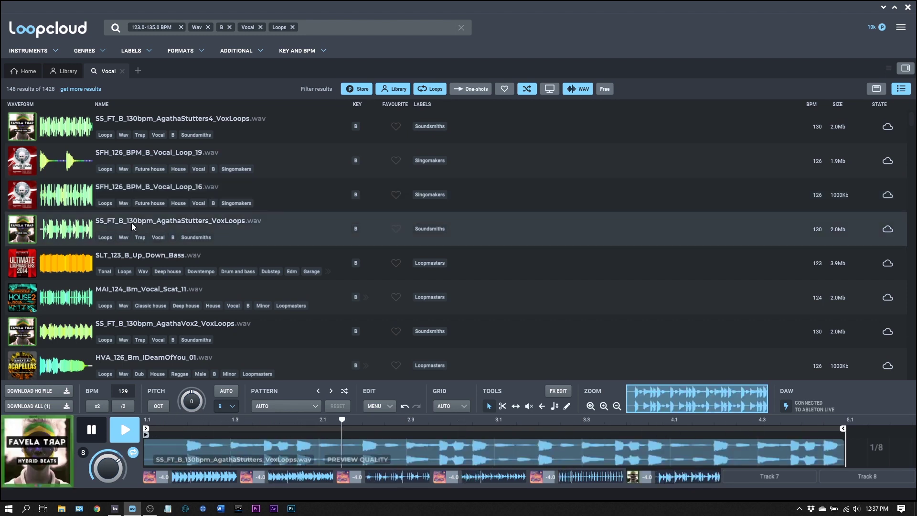
pyautogui.press('space')
# Step: Reload the first stutter vocal, pitch it up 12 semitones and set track 6 gain to -11
pyautogui.click(135, 119)
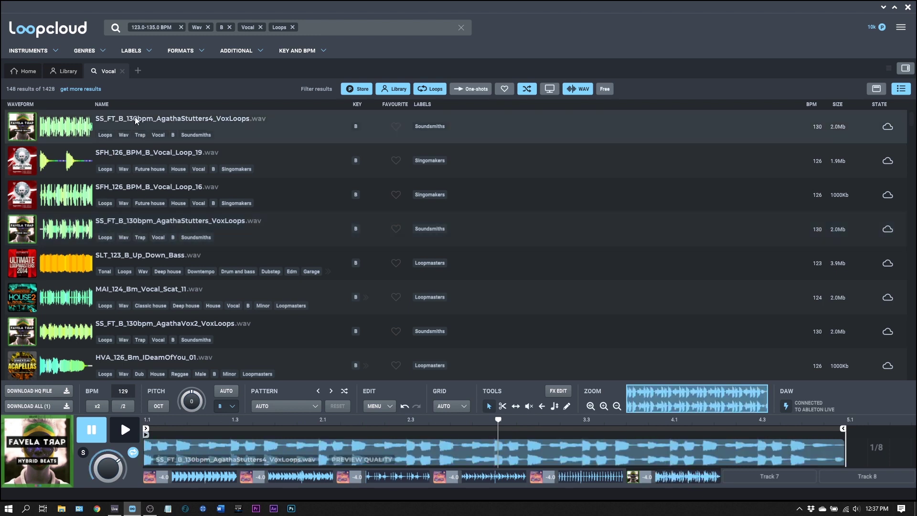
pyautogui.press('space')
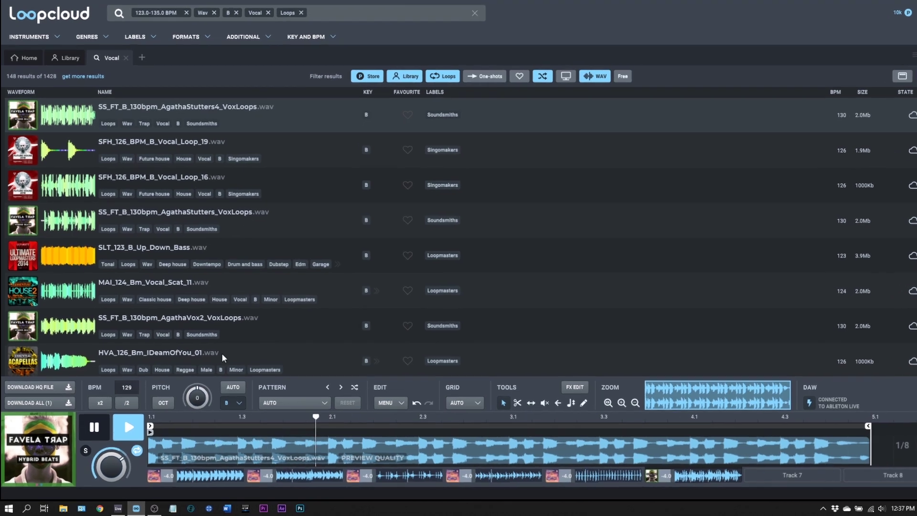
pyautogui.press('space')
pyautogui.moveTo(199, 400); pyautogui.dragTo(204, 378)
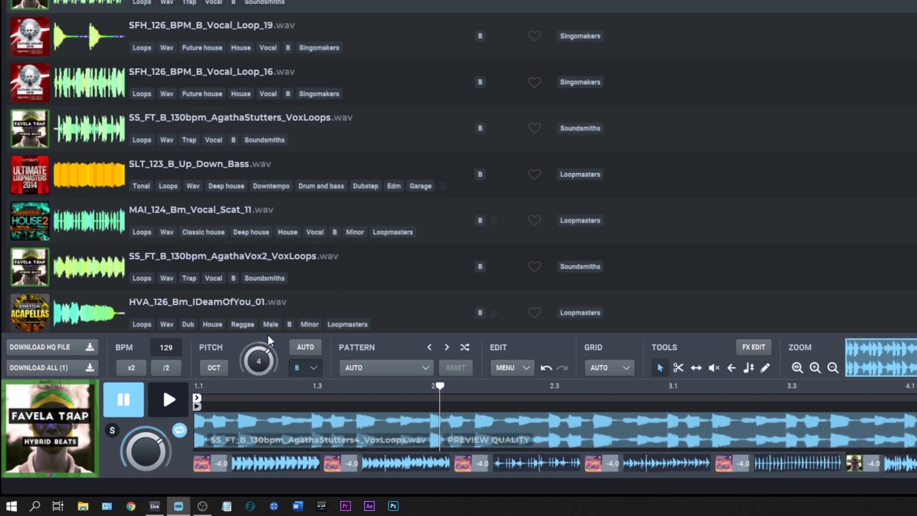
pyautogui.moveTo(268, 337); pyautogui.dragTo(286, 232)
pyautogui.press('space')
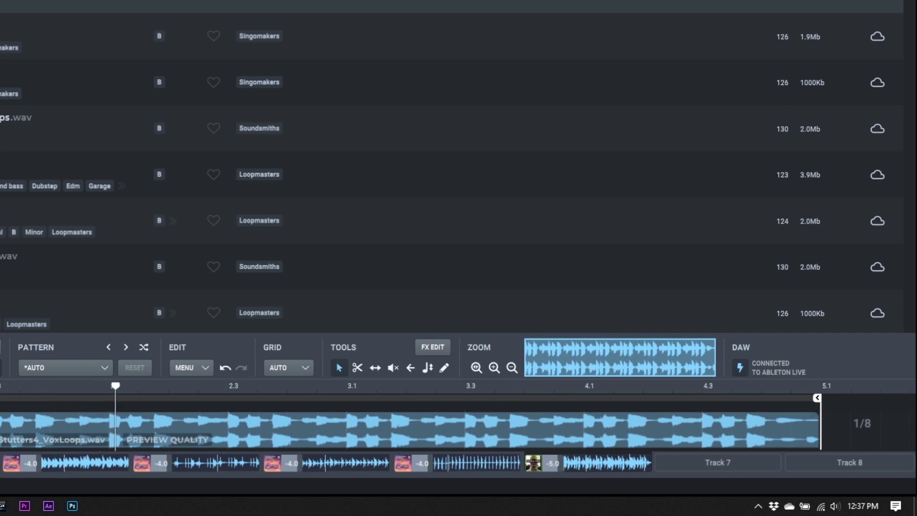
pyautogui.moveTo(553, 463); pyautogui.dragTo(556, 463)
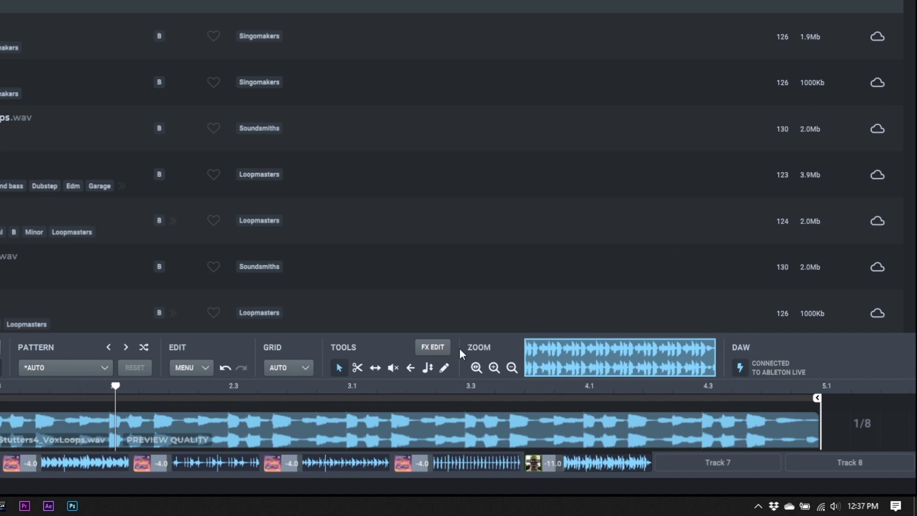
# Step: Add the Factory Filter 4ths preset to the stutter vocal and audition it
pyautogui.click(435, 347)
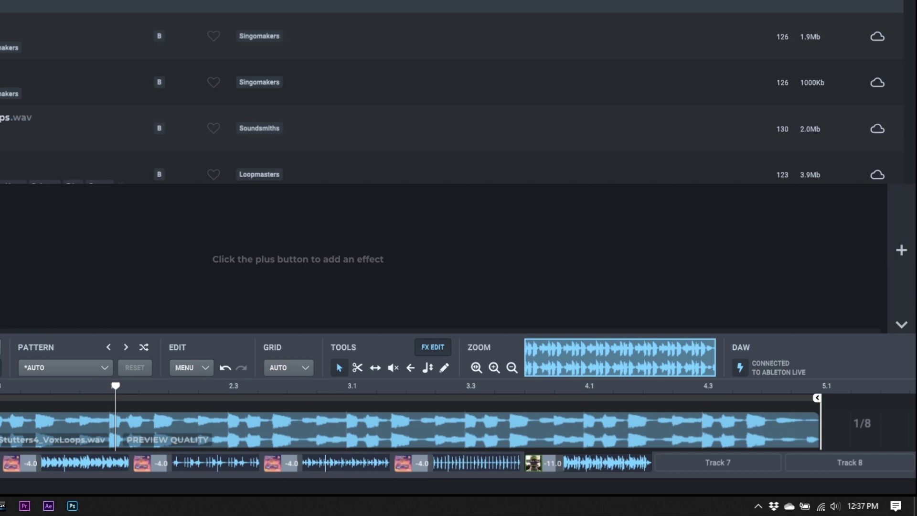
pyautogui.click(901, 249)
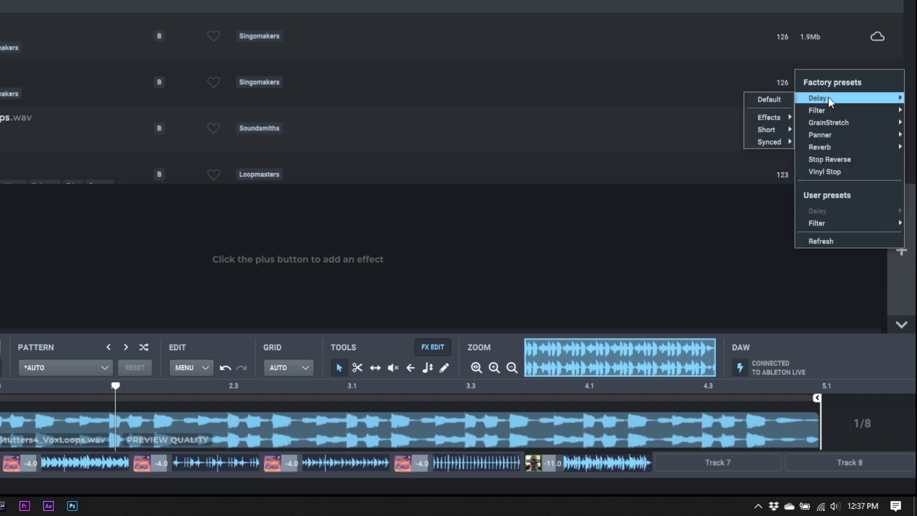
pyautogui.moveTo(818, 110)
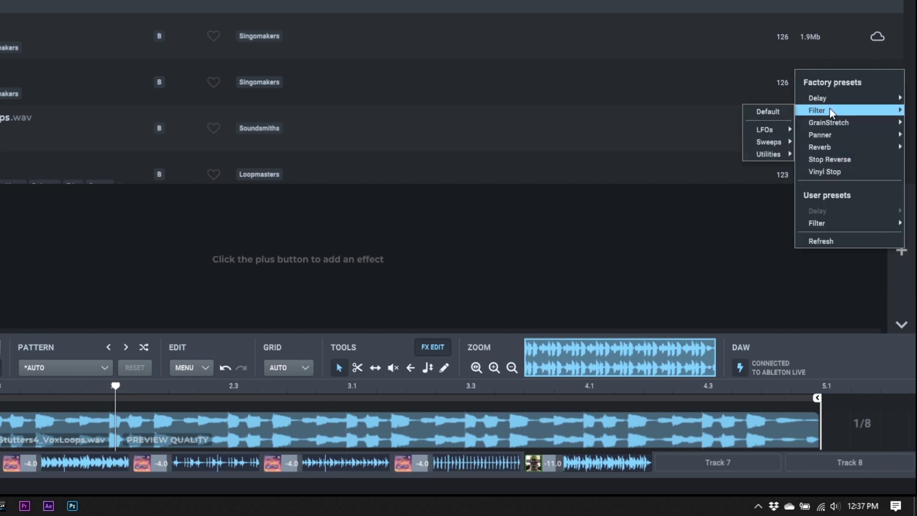
pyautogui.moveTo(765, 130)
pyautogui.click(694, 142)
pyautogui.press('space')
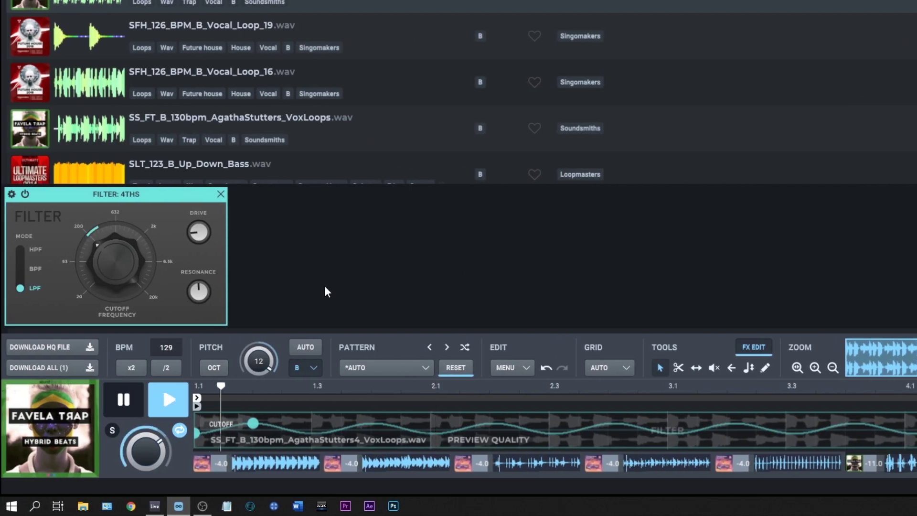
pyautogui.press('space')
pyautogui.press('space')
pyautogui.press('space')
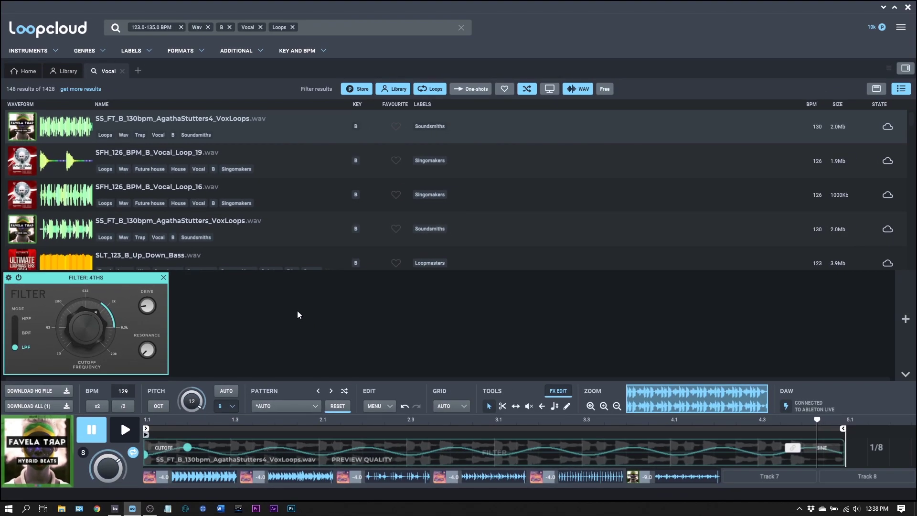
# Step: Clear the loaded sample from the editor and set the instrument category to Synth
pyautogui.press('space')
# Step: Drop the Loops, Vocal, B and BPM tags, show one-shots, and load MPHC Chord Shot 051 F#
pyautogui.press('space')
pyautogui.click(772, 480)
pyautogui.click(39, 50)
pyautogui.click(577, 84)
pyautogui.click(292, 28)
pyautogui.click(260, 28)
pyautogui.click(230, 27)
pyautogui.click(181, 27)
pyautogui.click(55, 51)
pyautogui.click(469, 89)
pyautogui.click(140, 122)
pyautogui.press('space')
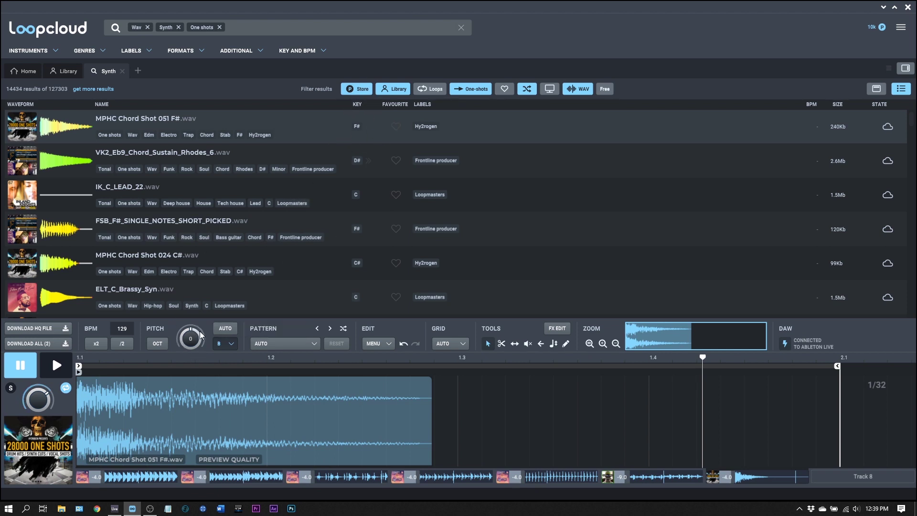
# Step: Toggle AUTO key matching for the one-shot and keep the target key at B
pyautogui.click(220, 330)
pyautogui.click(226, 343)
pyautogui.click(228, 472)
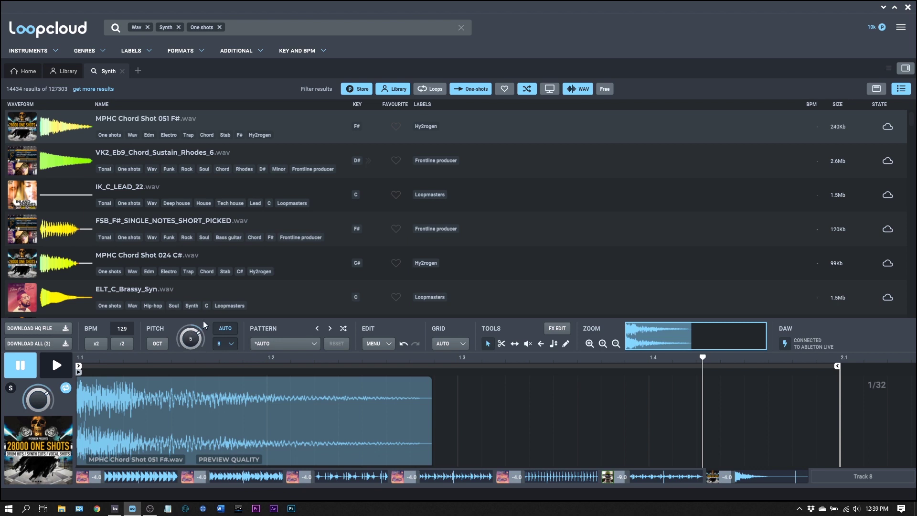
# Step: Audition the Rhodes and picked-note one-shots, ending on MPHC Chord Shot 024 C#
pyautogui.click(127, 156)
pyautogui.click(136, 231)
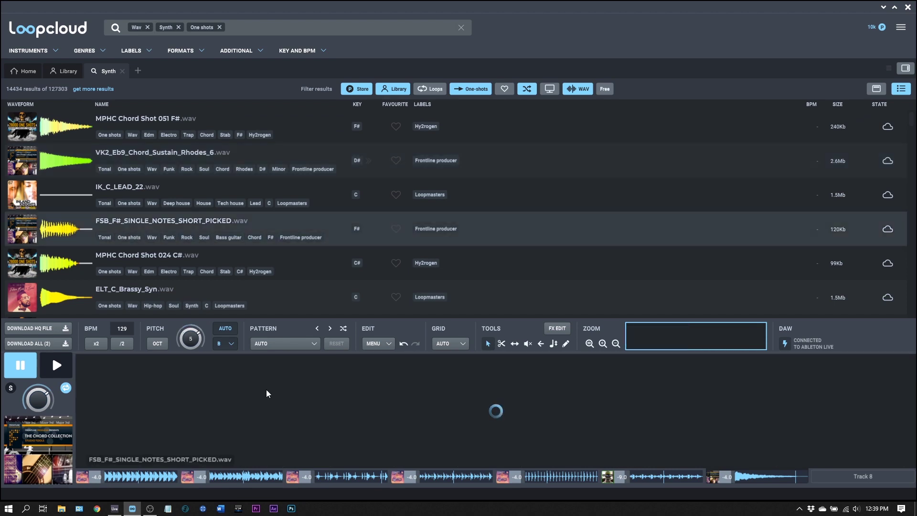
pyautogui.click(161, 258)
pyautogui.press('space')
# Step: Extend the chord shot's loop end to bar 3.1 and move its start later
pyautogui.click(615, 343)
pyautogui.click(616, 344)
pyautogui.moveTo(373, 368); pyautogui.dragTo(670, 366)
pyautogui.moveTo(79, 371); pyautogui.dragTo(110, 372)
pyautogui.press('space')
pyautogui.press('space')
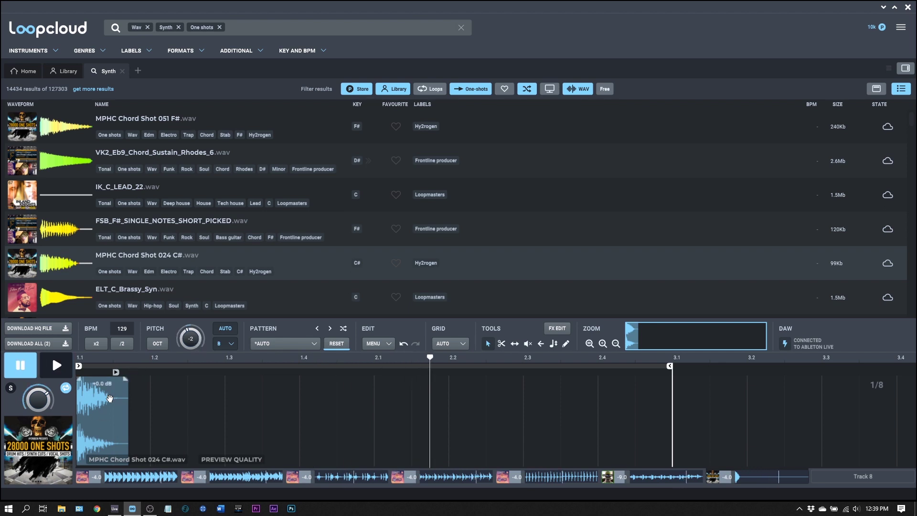
# Step: Raise the chord shot's pitch from -2 to 10 and preview it
pyautogui.moveTo(199, 342); pyautogui.dragTo(202, 321)
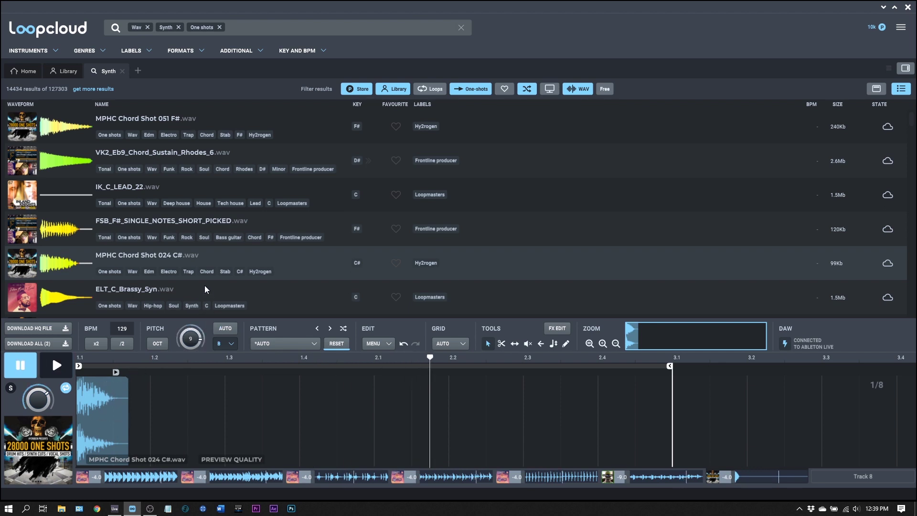
pyautogui.moveTo(205, 279); pyautogui.dragTo(202, 326)
pyautogui.press('space')
pyautogui.press('space')
# Step: Add the Long Cave reverb preset to the chord shot and reduce its SIZE
pyautogui.click(559, 329)
pyautogui.click(906, 290)
pyautogui.click(779, 281)
pyautogui.moveTo(75, 300); pyautogui.dragTo(72, 315)
pyautogui.press('space')
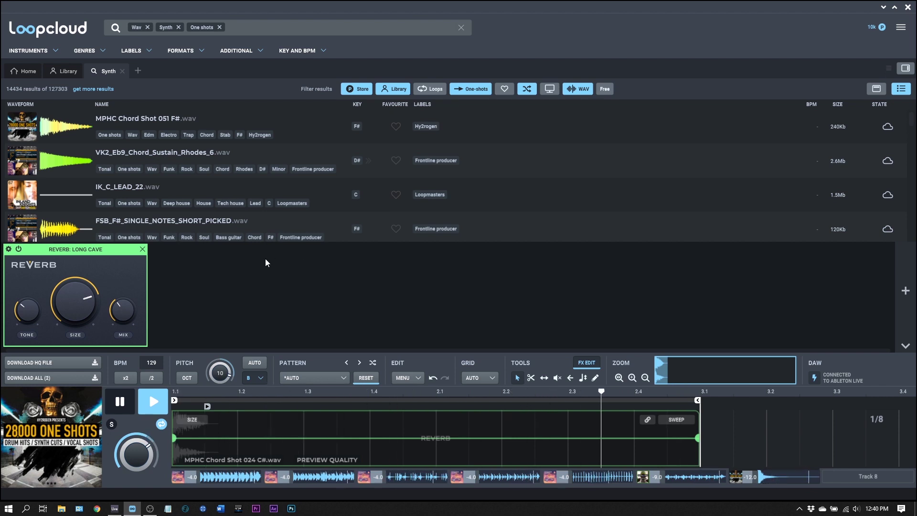
pyautogui.press('space')
pyautogui.click(333, 377)
pyautogui.moveTo(315, 243)
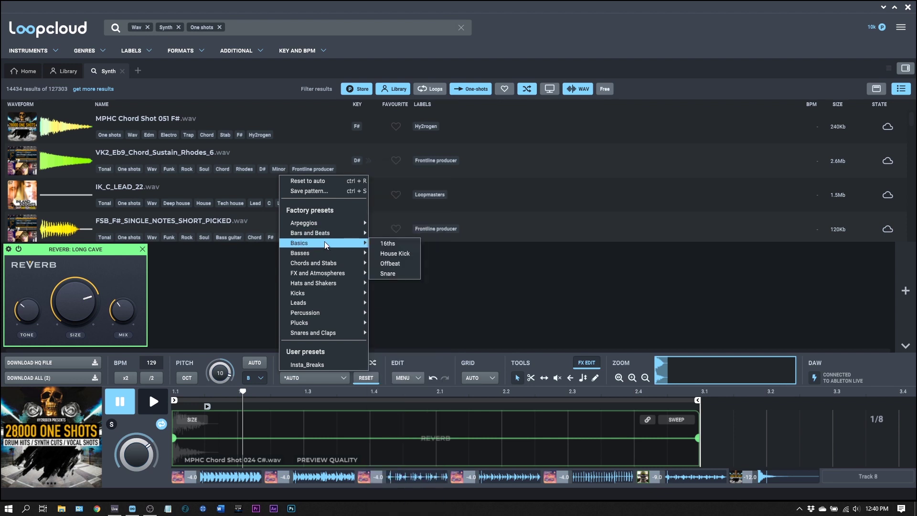
# Step: Try the 16ths pattern, settle on Techno Lead 2, and lower the pitch from 10 to -2
pyautogui.click(387, 243)
pyautogui.press('space')
pyautogui.click(326, 377)
pyautogui.moveTo(323, 302)
pyautogui.click(399, 211)
pyautogui.press('space')
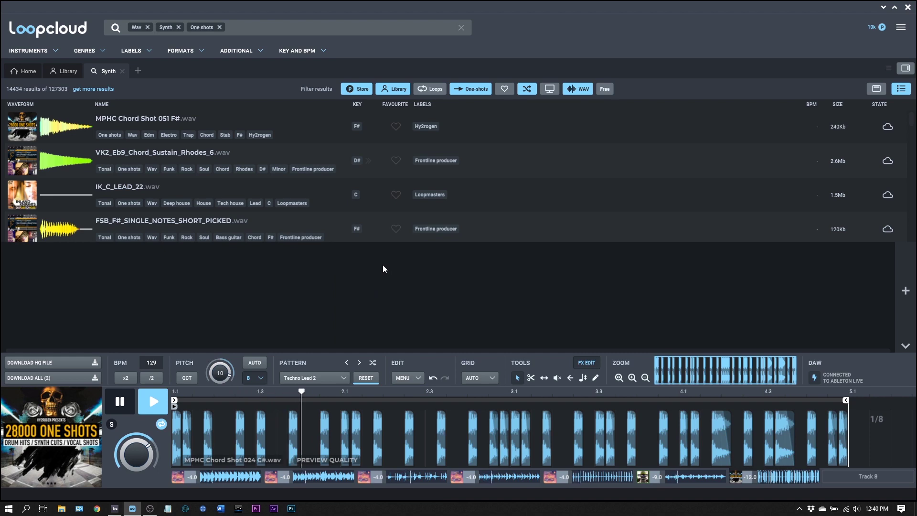
pyautogui.moveTo(228, 376); pyautogui.dragTo(245, 363)
pyautogui.press('space')
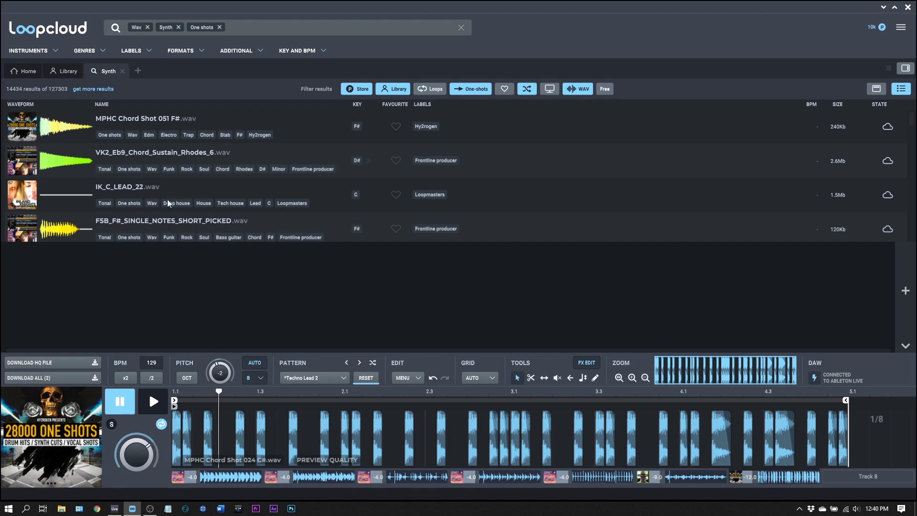
# Step: Audition HPT7 Synth Shot 41 C and DHE_Music_A2_Housechordstab, then undo to MPHC Chord Shot 024 C#
pyautogui.scroll(-5, 160, 177)
pyautogui.scroll(-5, 156, 194)
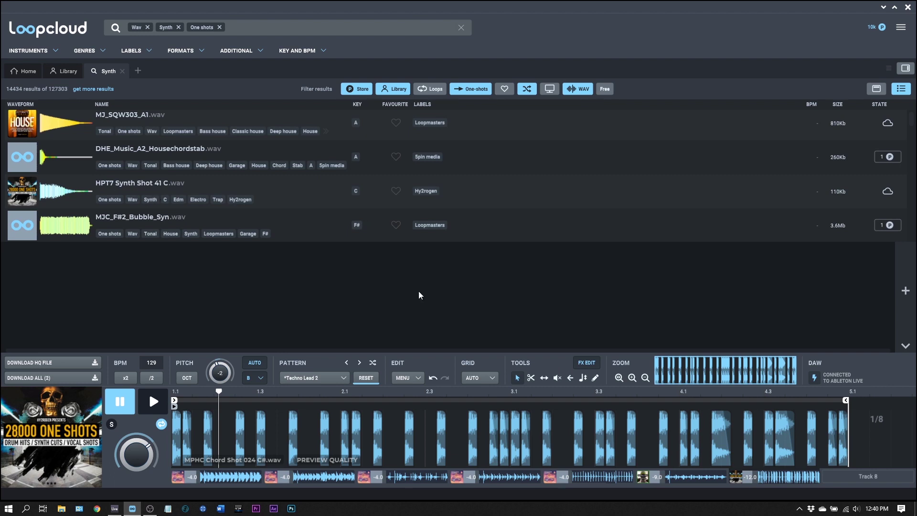
pyautogui.click(131, 183)
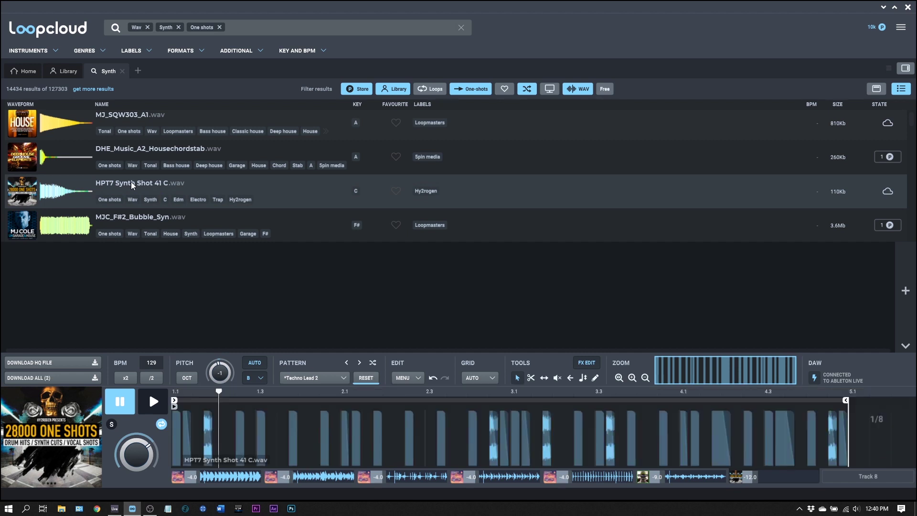
pyautogui.click(129, 152)
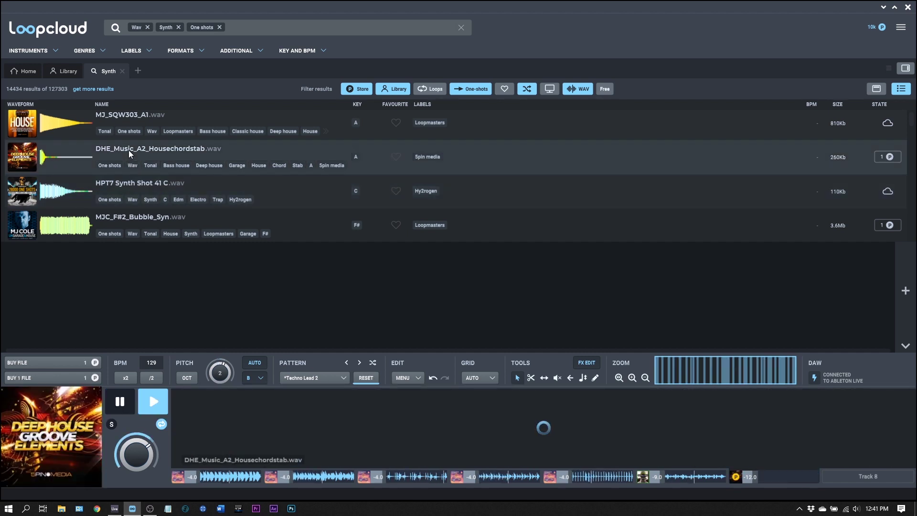
pyautogui.press('space')
pyautogui.hotkey('ctrl', 'z')
pyautogui.hotkey('ctrl', 'z')
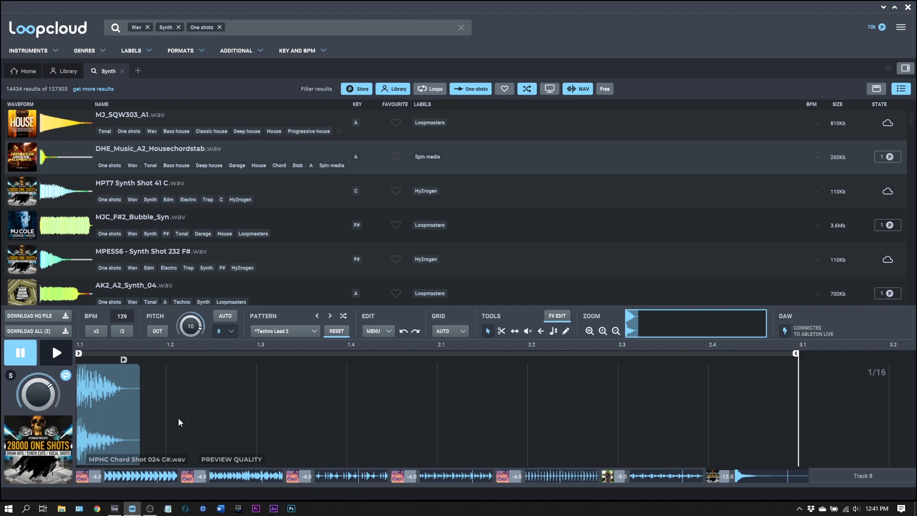